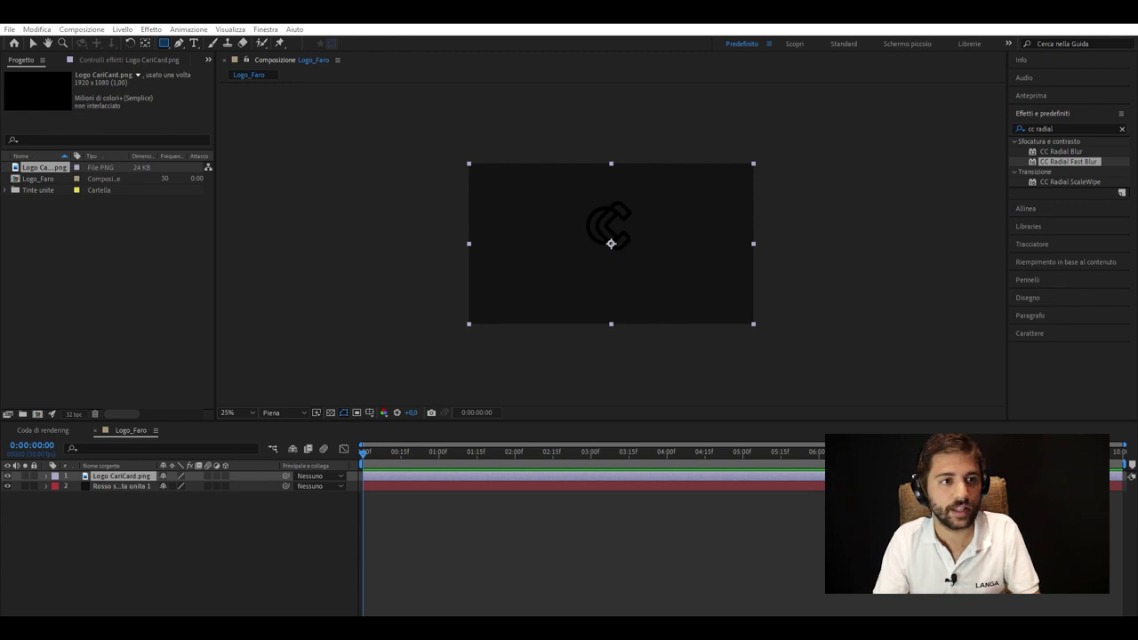
- Restore the deleted logo layer and set its Scale to 130%
{"action": "key", "text": "Delete"}
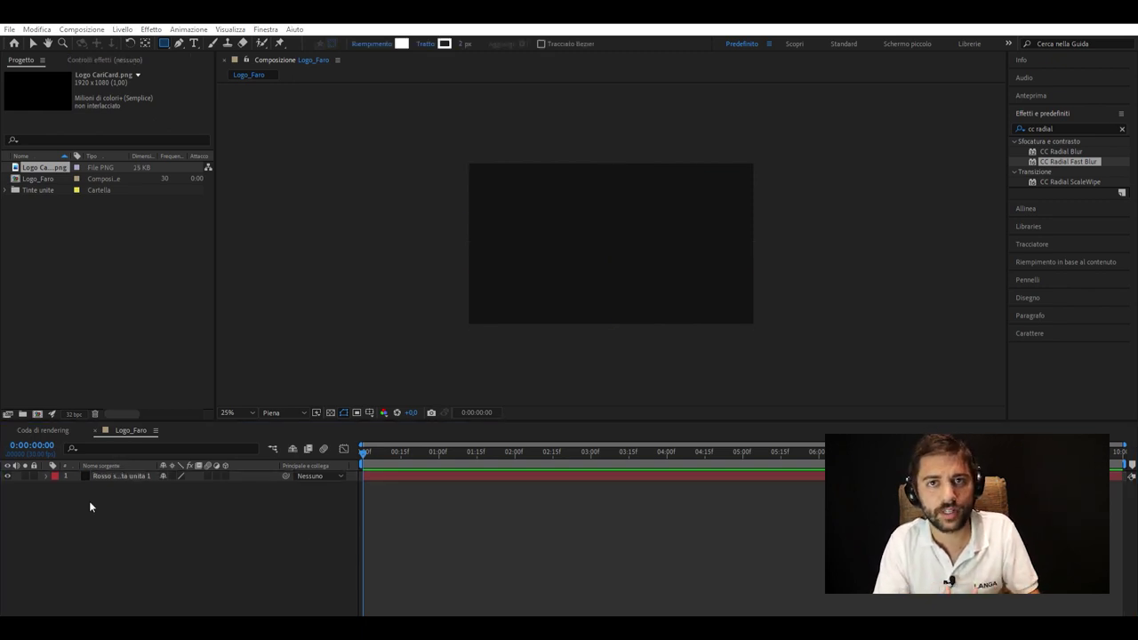
{"action": "key", "text": "ctrl+z"}
{"action": "key", "text": "s"}
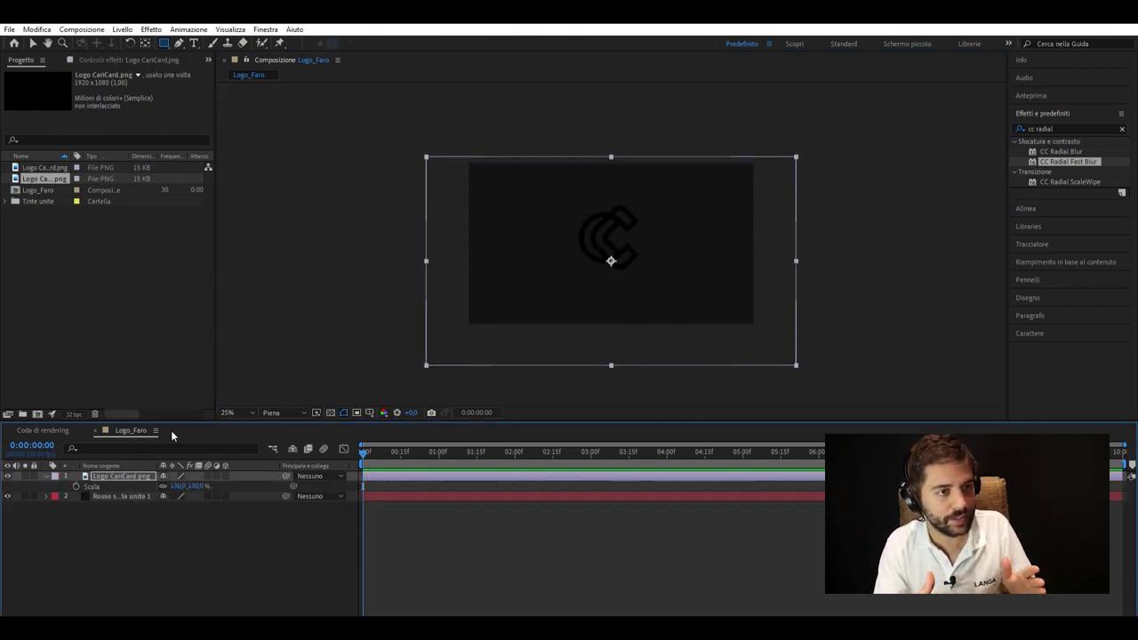
{"action": "left_click", "coordinate": [173, 435]}
- Apply CC Light Sweep to the logo, found by searching 'light'
{"action": "left_click", "coordinate": [1066, 129]}
{"action": "type", "text": "light"}
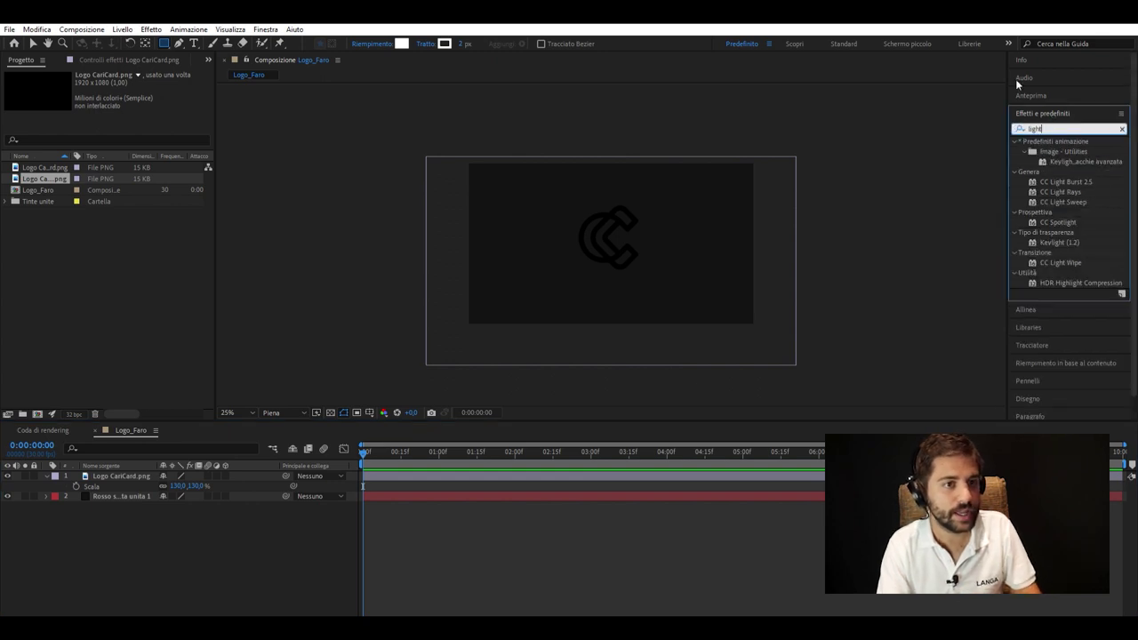
{"action": "left_click", "coordinate": [1062, 262]}
{"action": "left_click_drag", "start_coordinate": [1062, 202], "coordinate": [610, 238]}
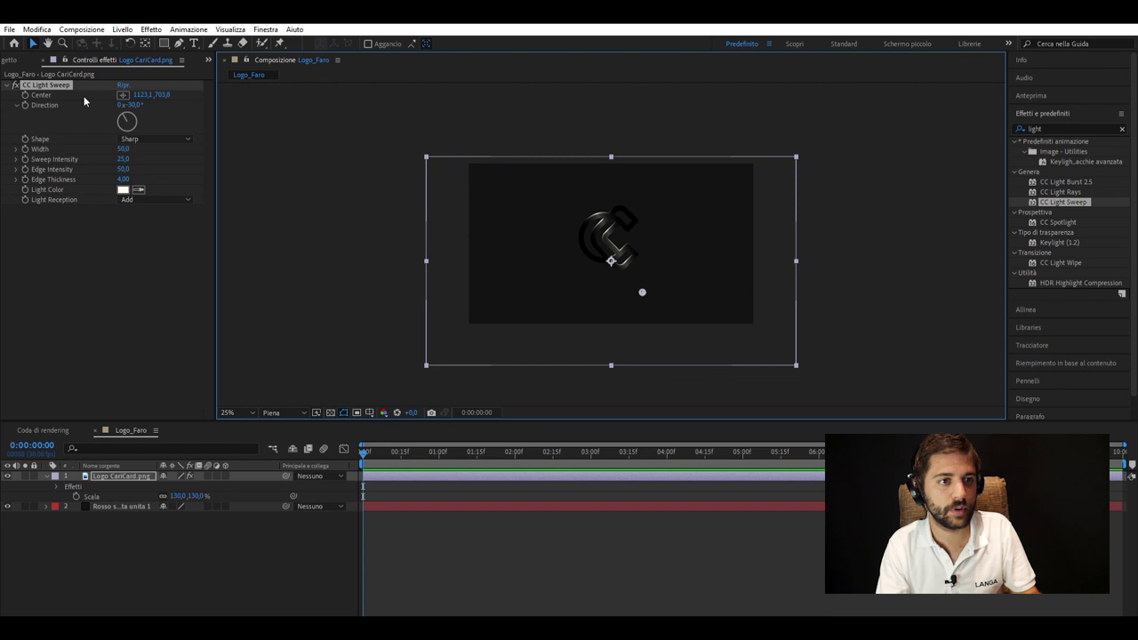
- Set the light sweep's Light Reception to Cutout and Width to 200
{"action": "left_click", "coordinate": [156, 199]}
{"action": "left_click", "coordinate": [168, 229]}
{"action": "mouse_move", "coordinate": [123, 149]}
{"action": "left_mouse_down"}
{"action": "mouse_move", "coordinate": [185, 141]}
{"action": "mouse_move", "coordinate": [125, 168]}
{"action": "left_mouse_up"}
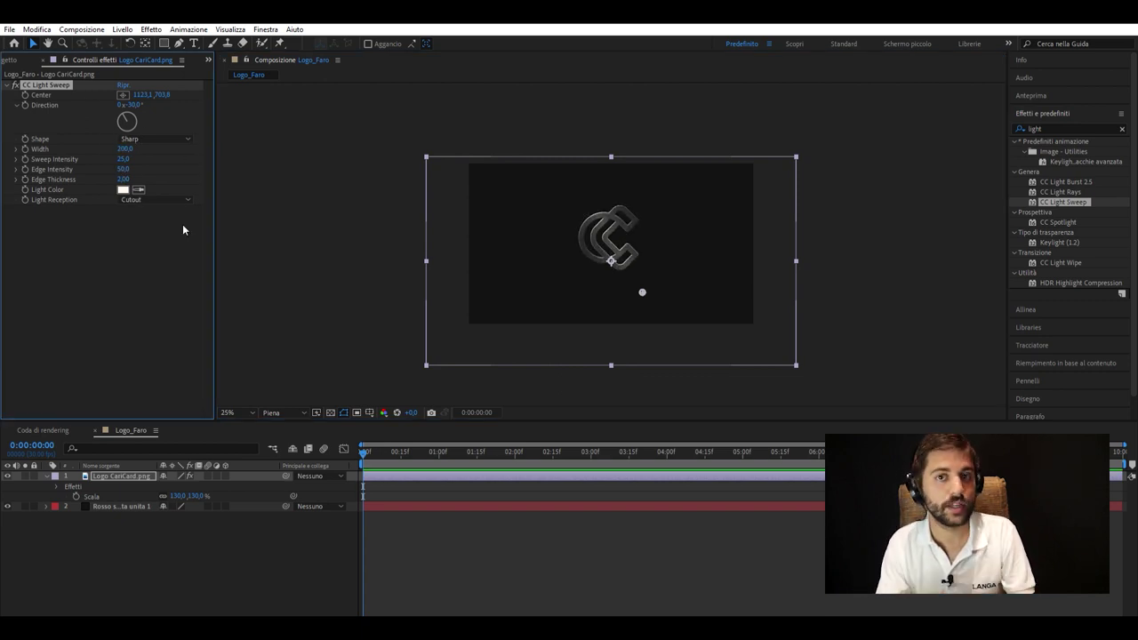
- Keyframe the sweep Center moving from bottom-left across to the right
{"action": "left_click_drag", "start_coordinate": [642, 292], "coordinate": [533, 313]}
{"action": "left_click_drag", "start_coordinate": [375, 453], "coordinate": [412, 460]}
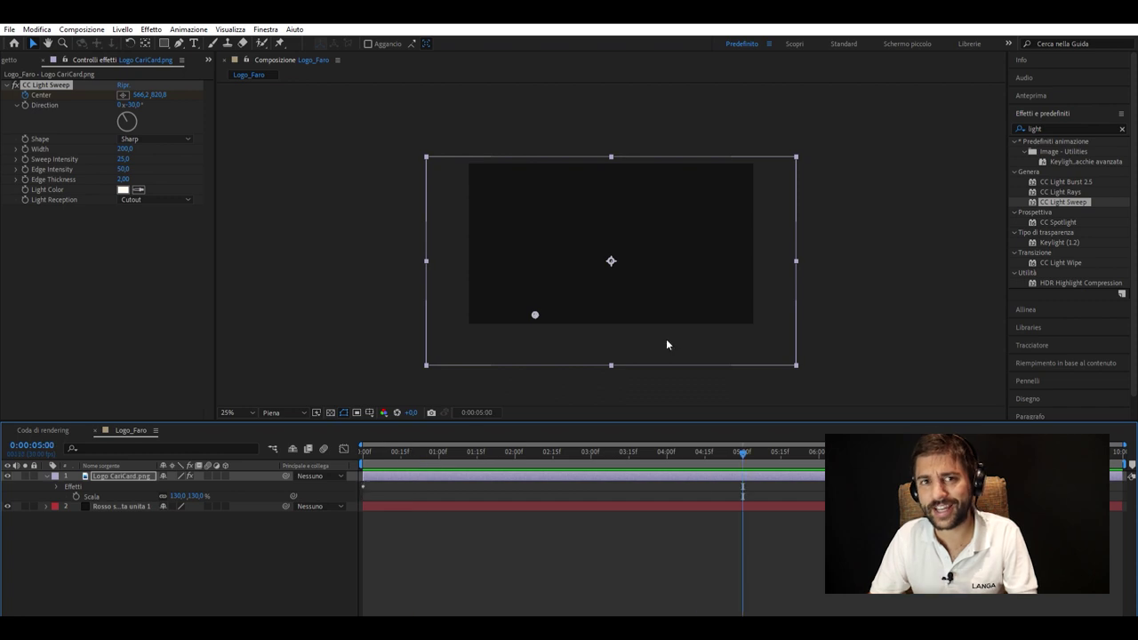
{"action": "left_click_drag", "start_coordinate": [534, 312], "coordinate": [706, 233]}
{"action": "left_click_drag", "start_coordinate": [742, 451], "coordinate": [394, 451]}
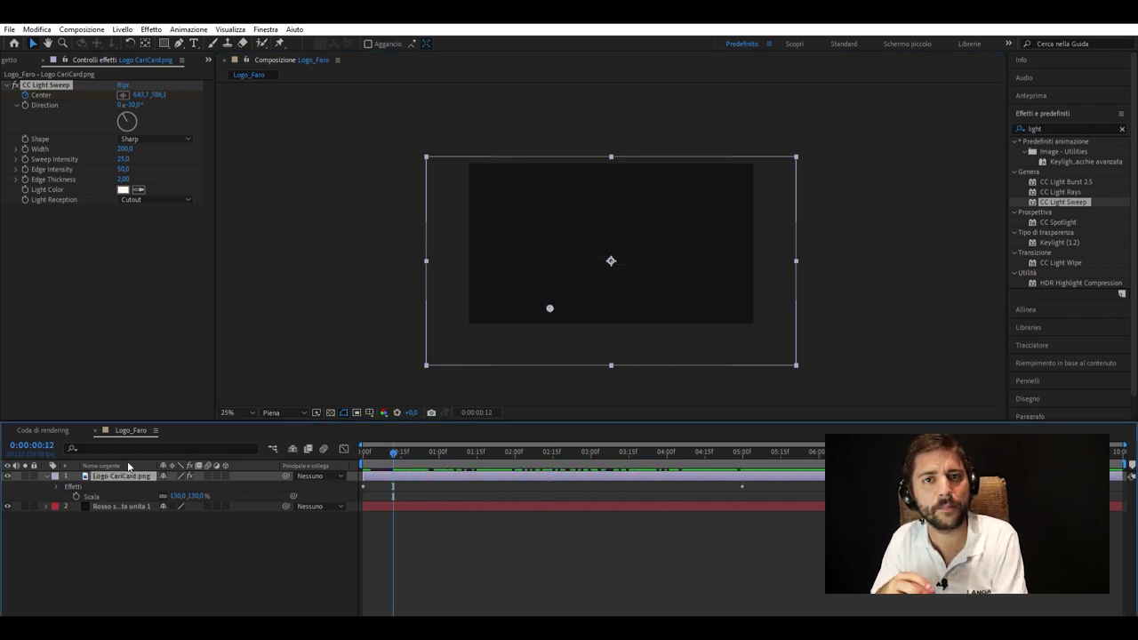
- Ease the Center keyframes' speed curve in the Graph Editor
{"action": "key", "text": "u"}
{"action": "left_click", "coordinate": [344, 448]}
{"action": "left_click_drag", "start_coordinate": [426, 588], "coordinate": [406, 586]}
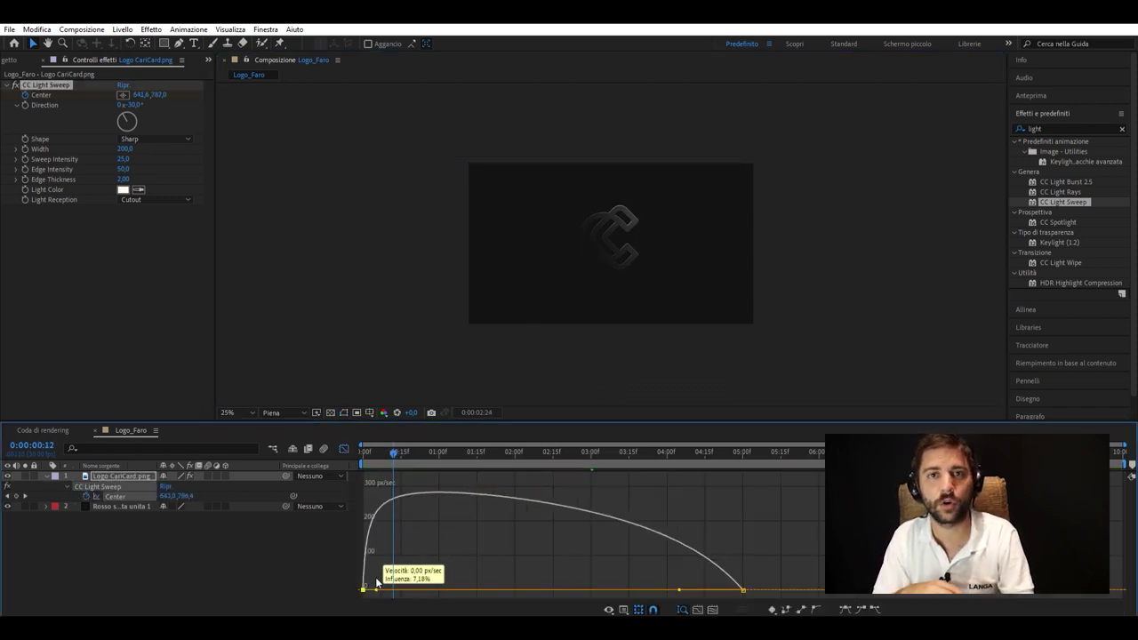
{"action": "left_click_drag", "start_coordinate": [677, 588], "coordinate": [628, 586]}
{"action": "left_click", "coordinate": [533, 453]}
{"action": "left_click", "coordinate": [344, 447]}
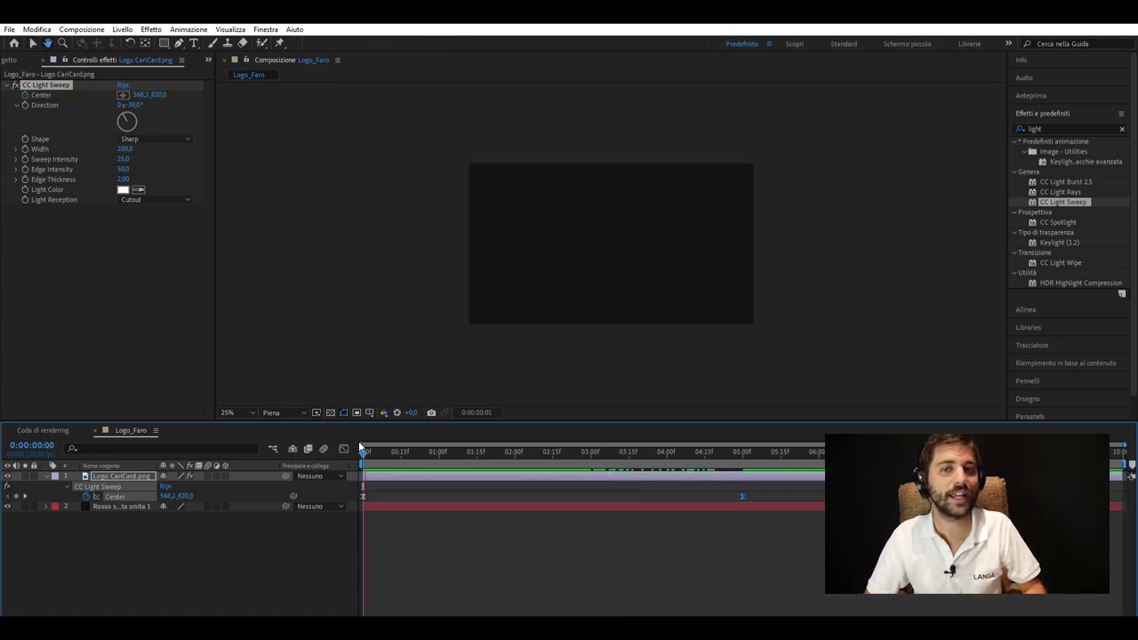
- Preview the eased sweep and add the stone texture JPG as a layer
{"action": "left_click", "coordinate": [362, 451]}
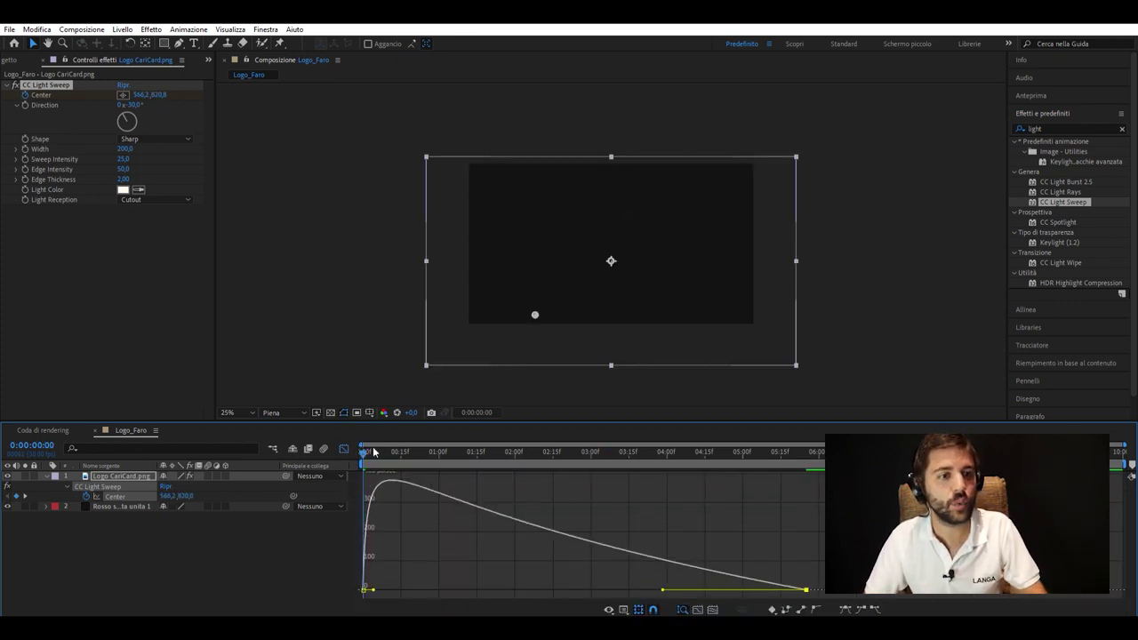
{"action": "left_click", "coordinate": [344, 447]}
{"action": "key", "text": "space"}
{"action": "left_click_drag", "start_coordinate": [376, 445], "coordinate": [494, 445]}
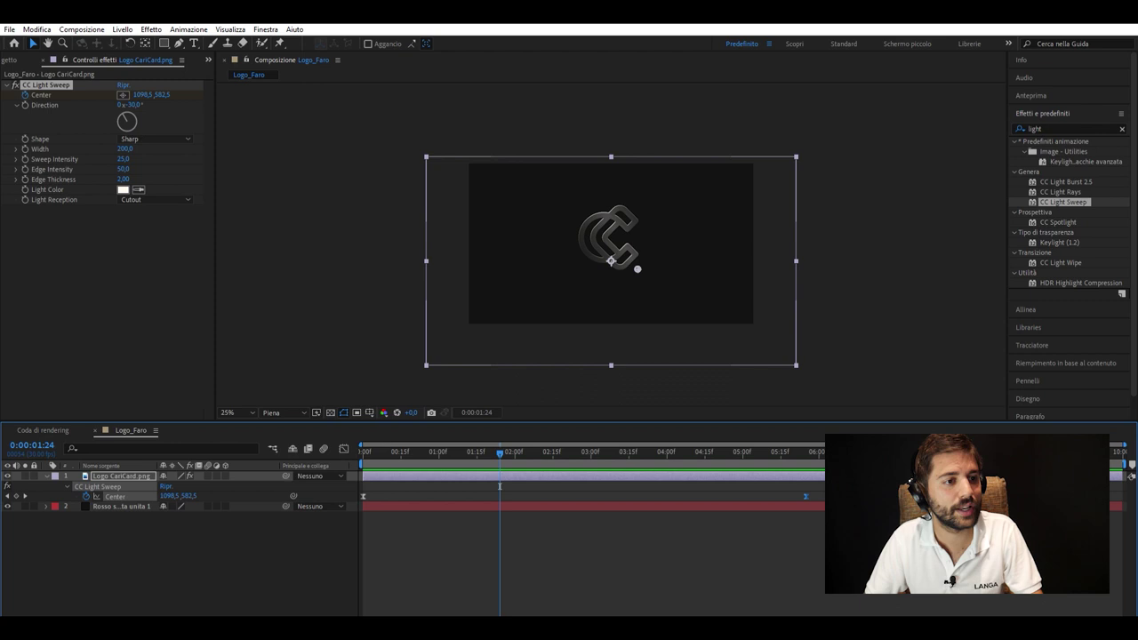
{"action": "left_click_drag", "start_coordinate": [163, 355], "coordinate": [610, 241]}
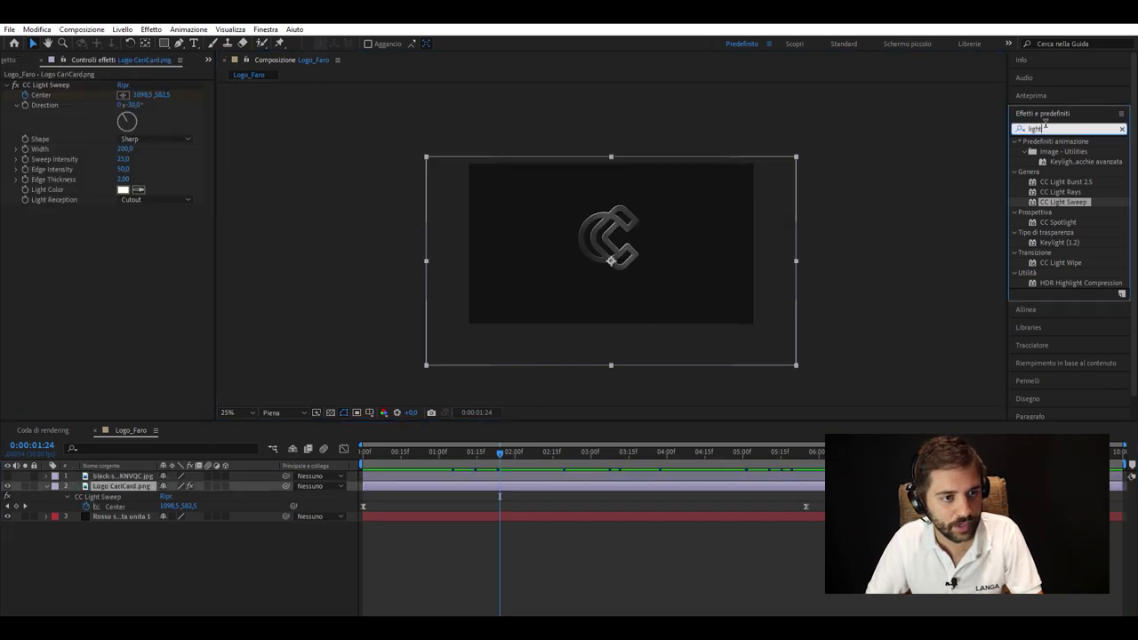
{"action": "type", "text": "text"}
- Apply Texture to the logo using the stone image, and set Edge Intensity to 10
{"action": "left_click_drag", "start_coordinate": [1051, 151], "coordinate": [325, 258]}
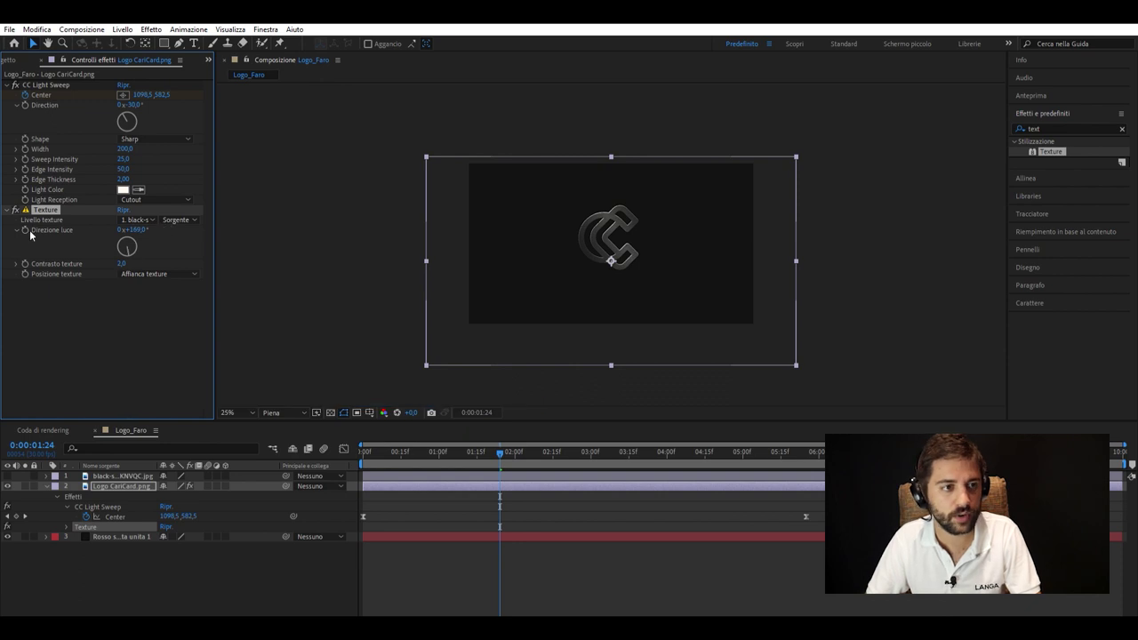
{"action": "left_click_drag", "start_coordinate": [131, 169], "coordinate": [106, 169]}
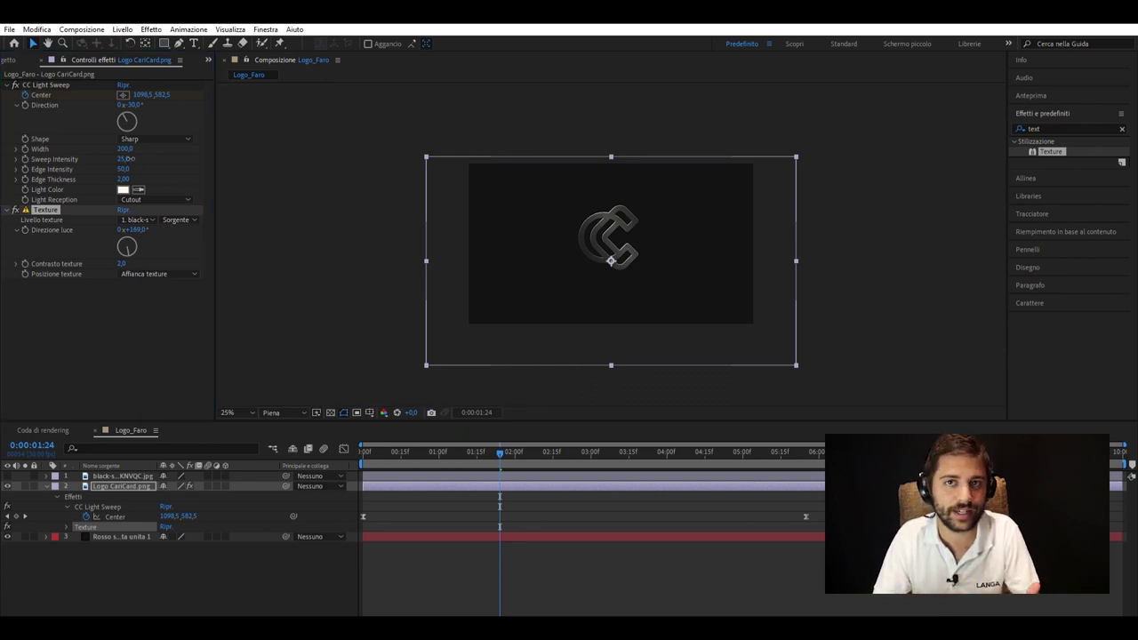
{"action": "left_click", "coordinate": [46, 84]}
- Keyframe the logo Scale at 130% at the start and 110% later
{"action": "key", "text": "Home"}
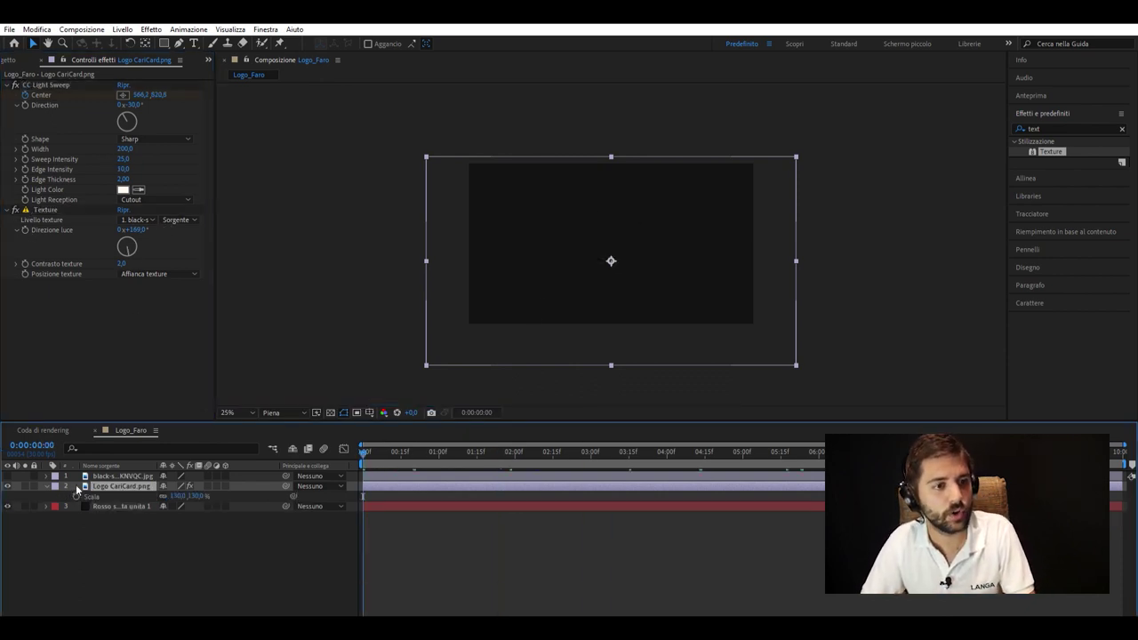
{"action": "key", "text": "s"}
{"action": "left_click_drag", "start_coordinate": [479, 453], "coordinate": [882, 453]}
{"action": "left_click_drag", "start_coordinate": [186, 495], "coordinate": [177, 489]}
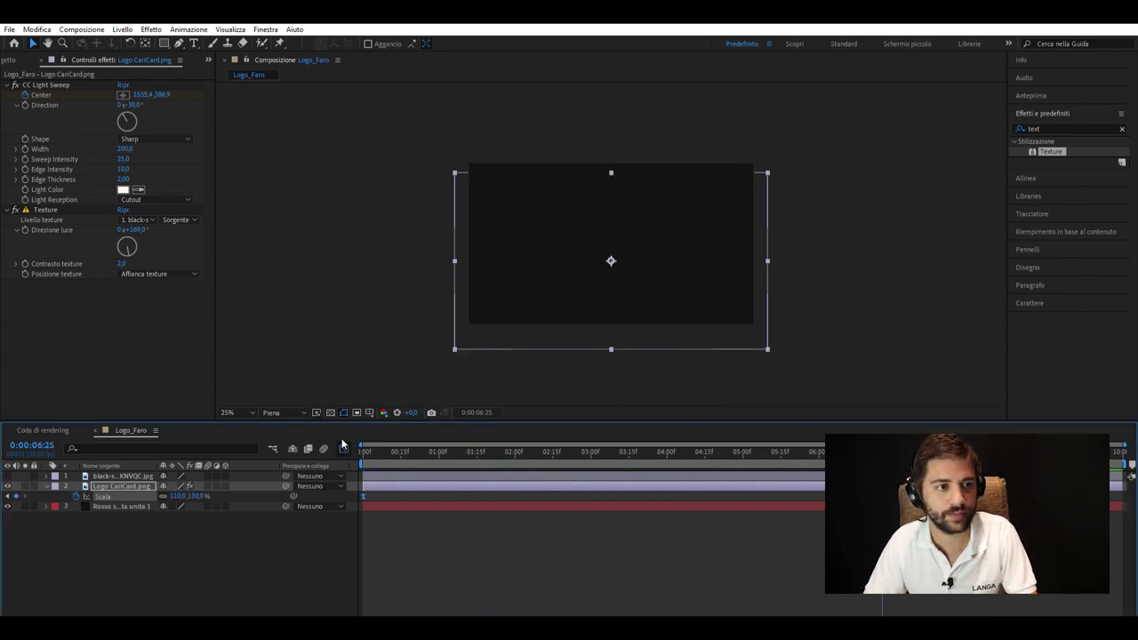
- Ease the scale curve in the Graph Editor and scrub toward the clip's end
{"action": "left_click", "coordinate": [343, 448]}
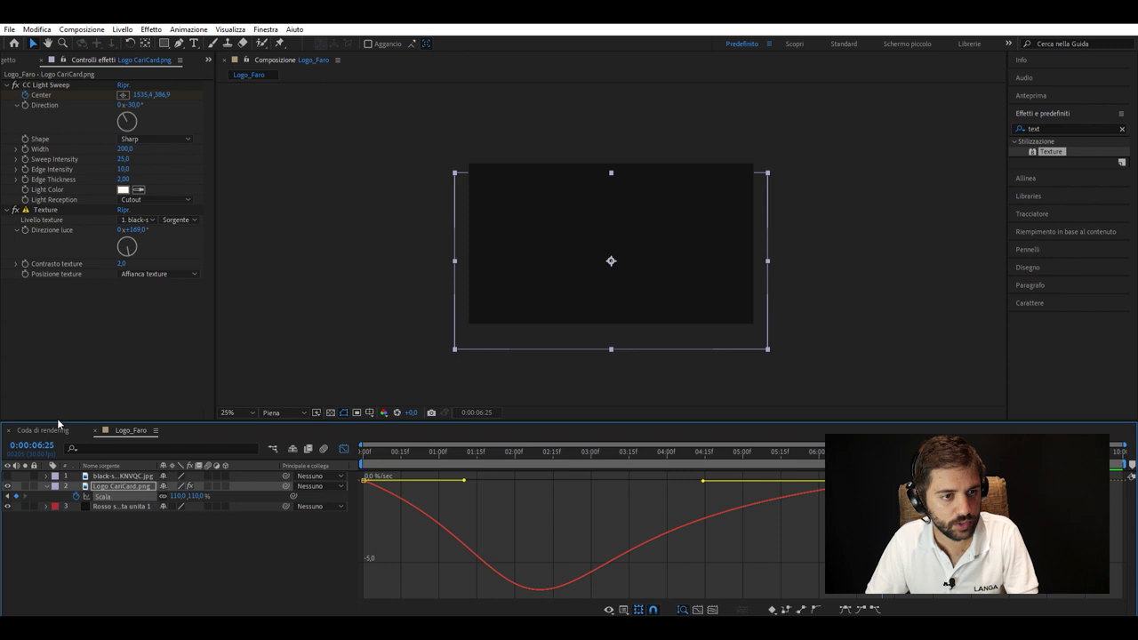
{"action": "left_click", "coordinate": [344, 448]}
{"action": "mouse_move", "coordinate": [364, 453]}
{"action": "left_mouse_down"}
{"action": "mouse_move", "coordinate": [1111, 462]}
{"action": "mouse_move", "coordinate": [583, 453]}
{"action": "left_mouse_up"}
{"action": "left_click", "coordinate": [1038, 124]}
- Apply CC Snowfall to a new layer named Decoro
{"action": "left_click", "coordinate": [1058, 151]}
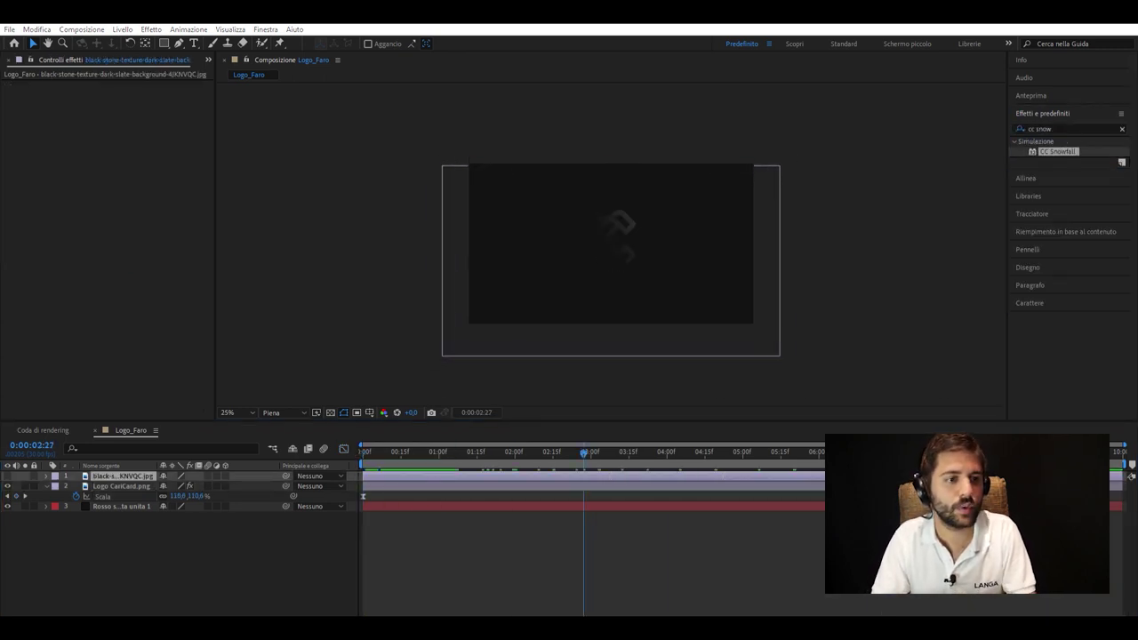
{"action": "left_click_drag", "start_coordinate": [1057, 151], "coordinate": [496, 230]}
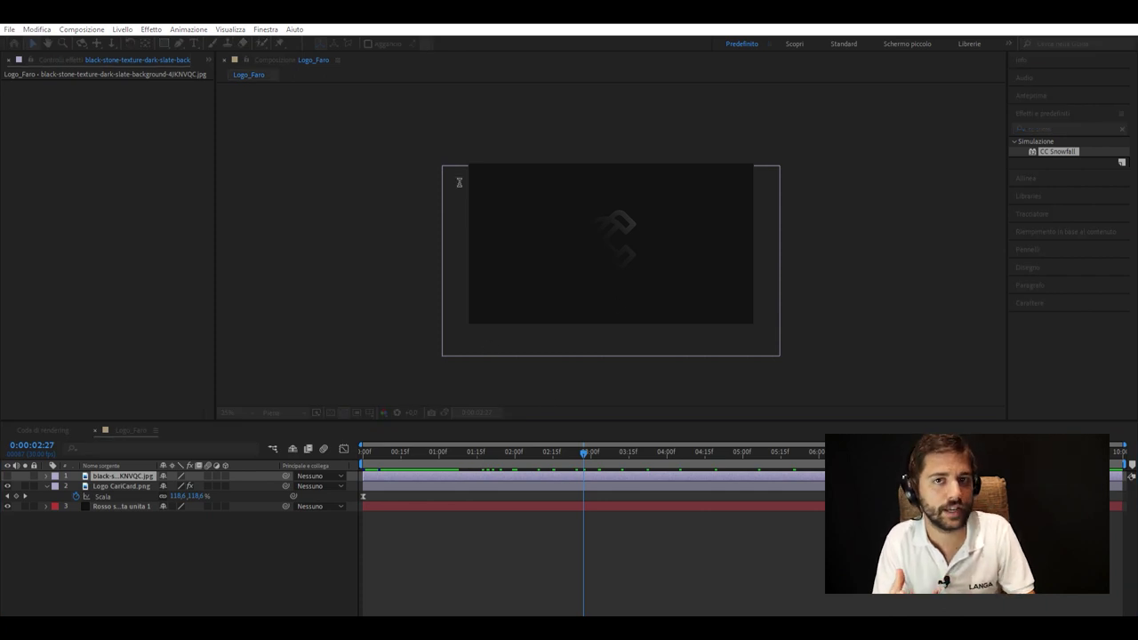
{"action": "left_click_drag", "start_coordinate": [459, 183], "coordinate": [424, 147]}
- Set snowfall to 200 flakes, size 14.91, red colour and Lighten blend mode
{"action": "left_click", "coordinate": [366, 451]}
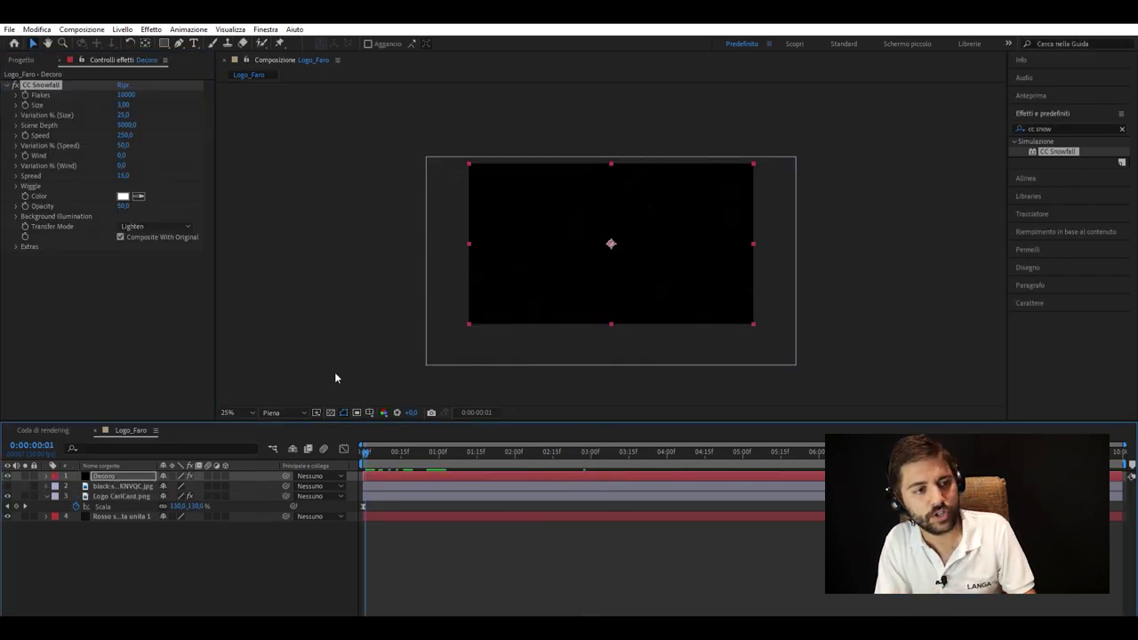
{"action": "left_click_drag", "start_coordinate": [125, 100], "coordinate": [809, 81]}
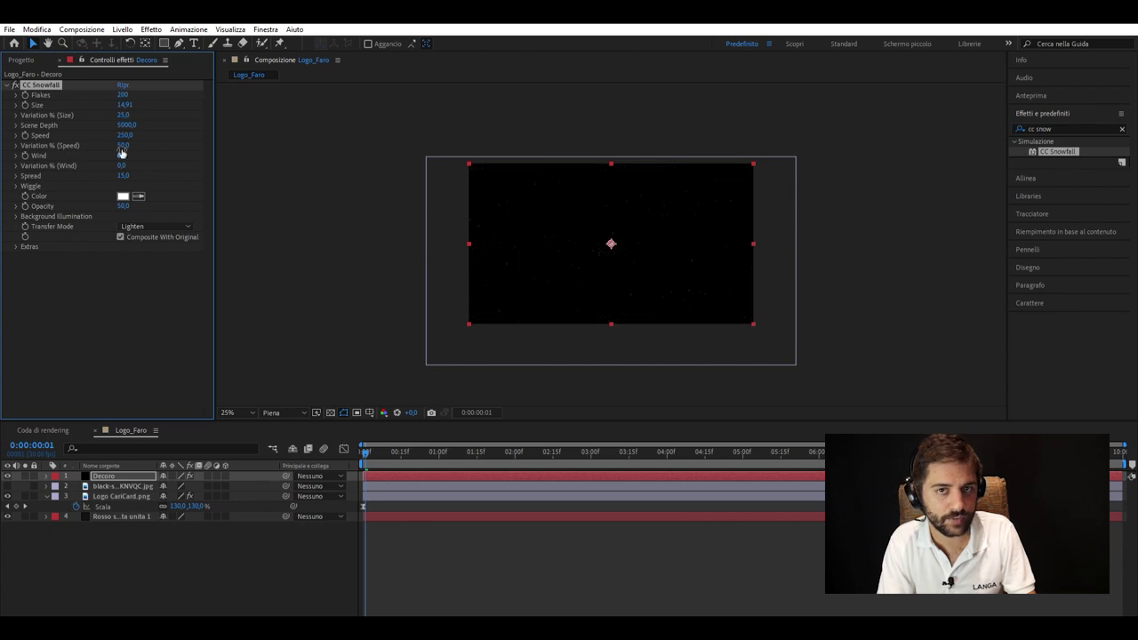
{"action": "left_click", "coordinate": [231, 613]}
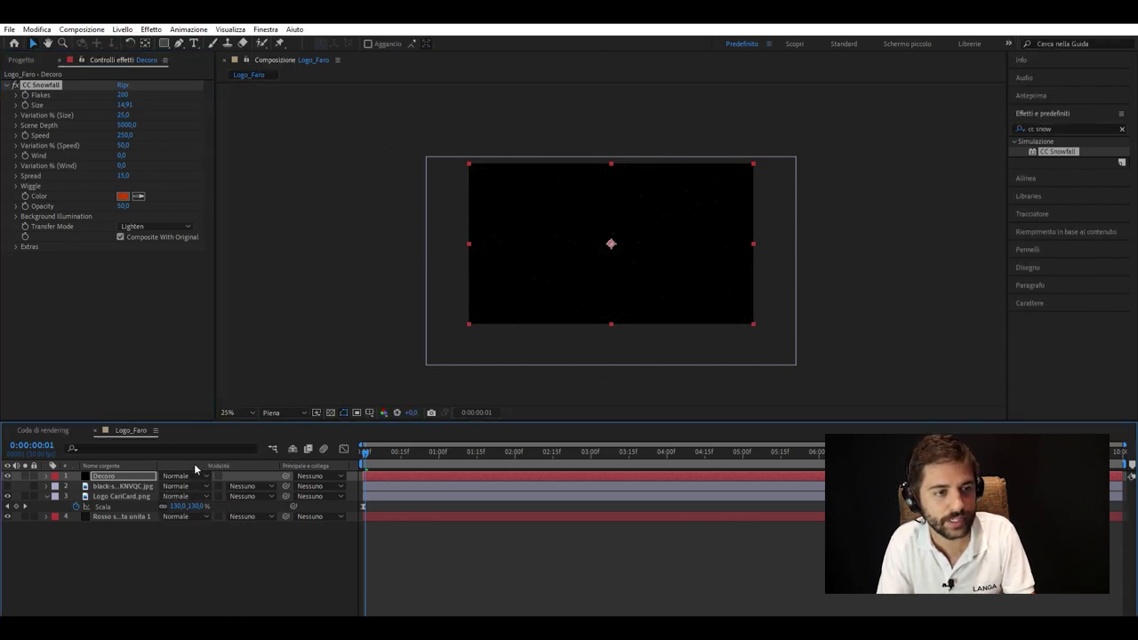
{"action": "mouse_move", "coordinate": [365, 450]}
{"action": "left_mouse_down"}
{"action": "mouse_move", "coordinate": [583, 452]}
{"action": "mouse_move", "coordinate": [594, 494]}
{"action": "left_mouse_up"}
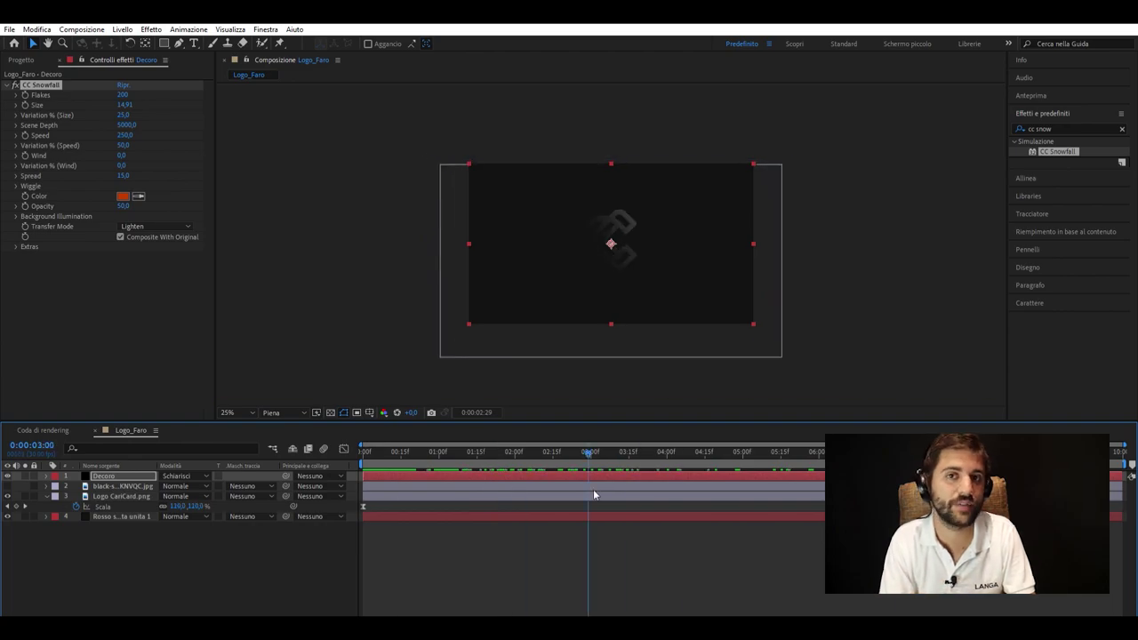